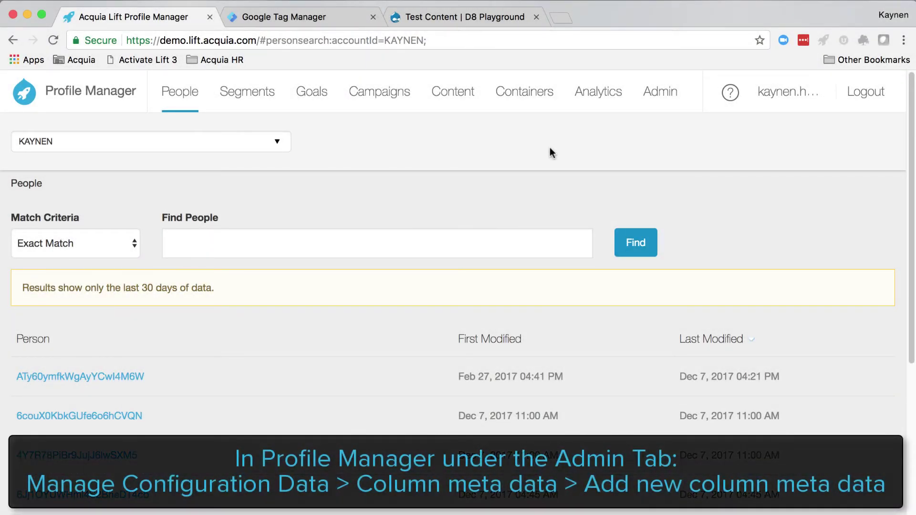
Start a new entry under Manage configuration data > Column meta data.
left_click(654, 95)
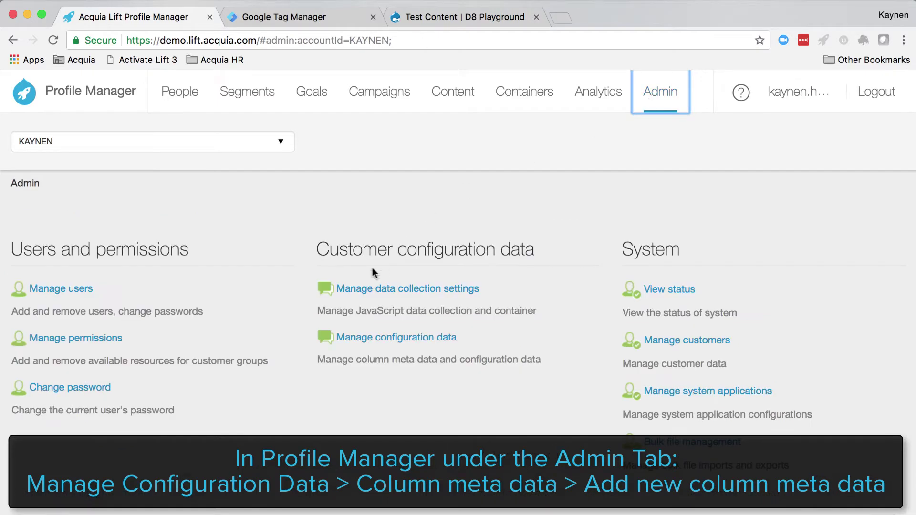
left_click(375, 340)
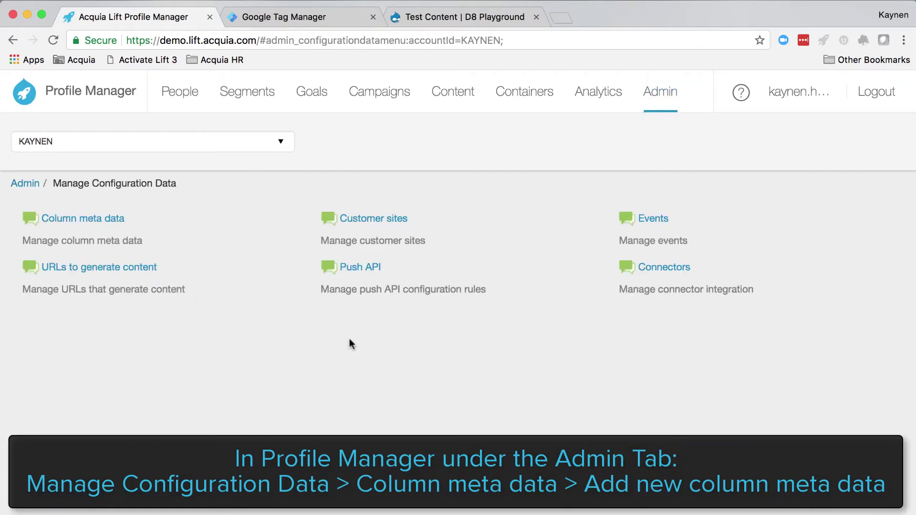
left_click(75, 218)
left_click(102, 412)
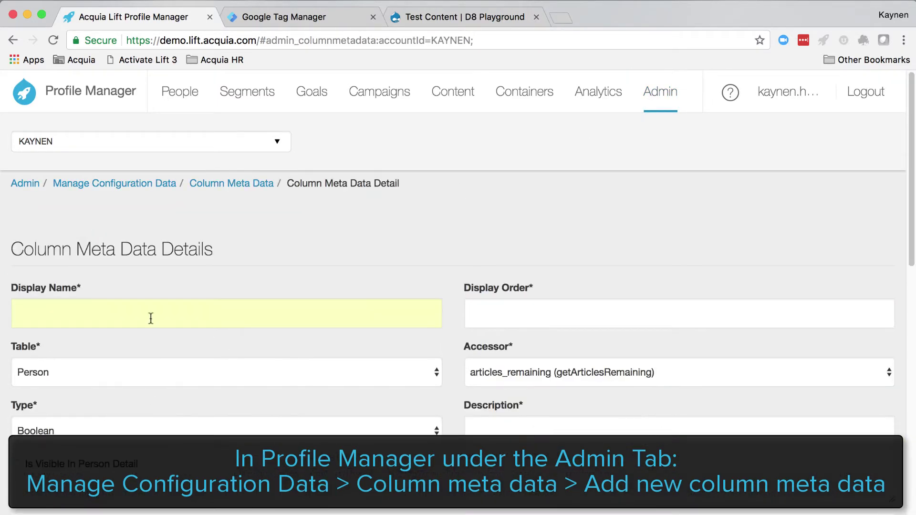
Enter display name 'Membership Status', display order 1, Person table and accessor custom_field_4.
left_click(121, 316)
scroll(321, 227, "down", 3)
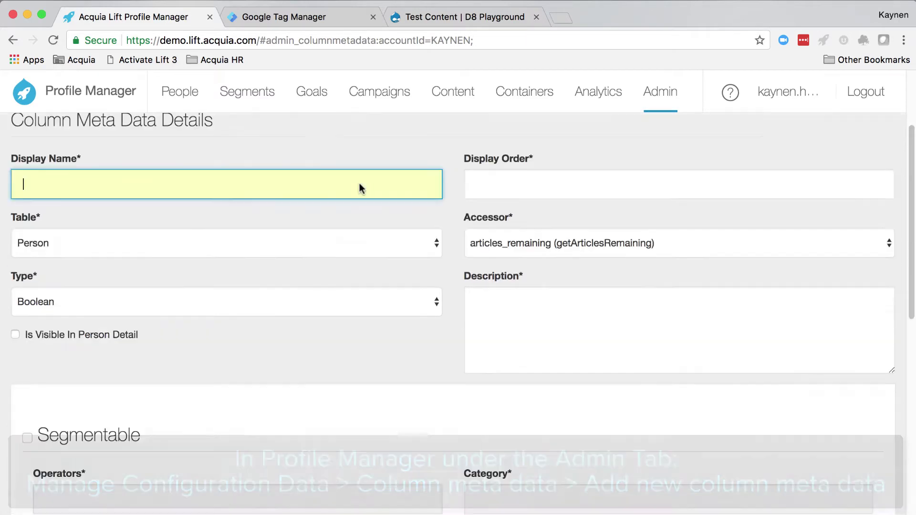
scroll(360, 184, "up", 1)
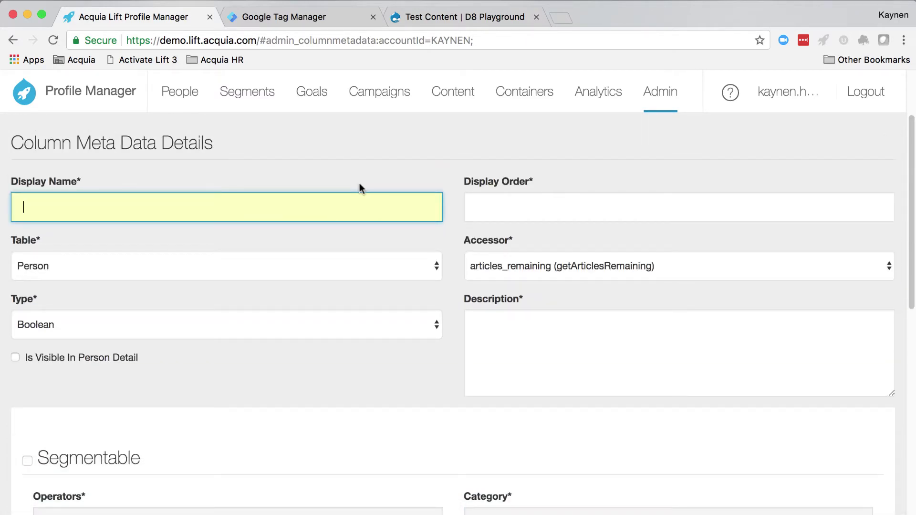
type("Membersh")
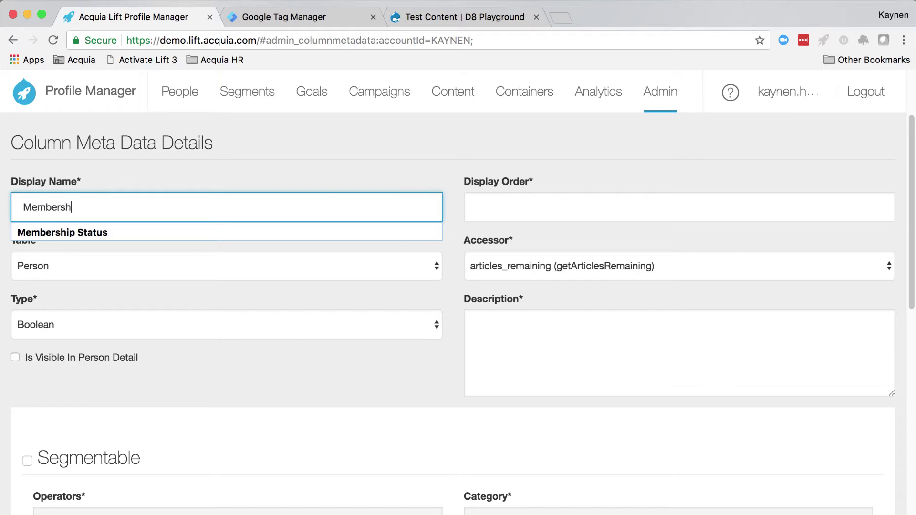
type("ip Status")
key("Tab")
type("1")
key("Tab")
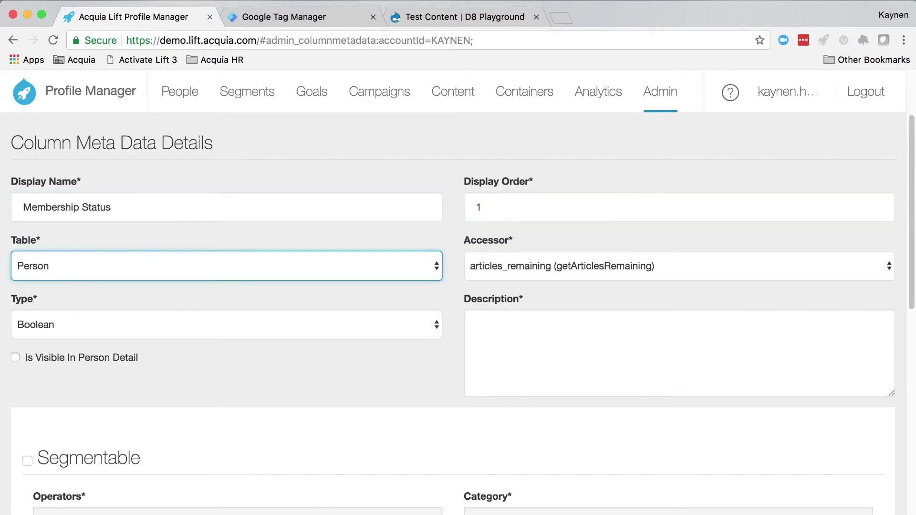
key("Tab")
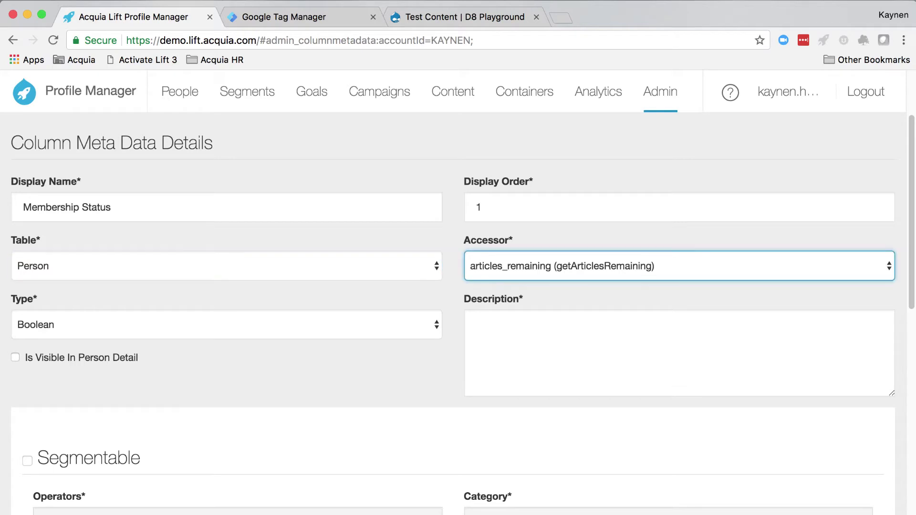
key("space")
key("Down")
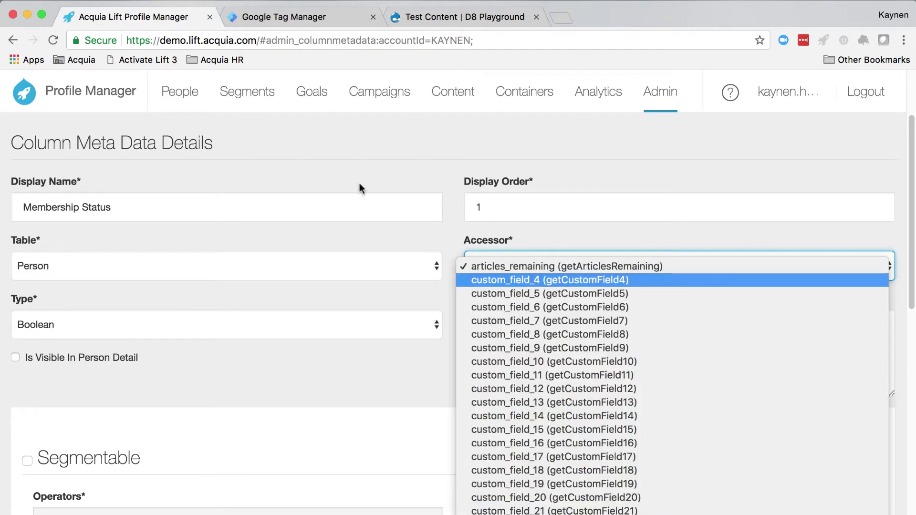
key("Return")
key("shift+Tab")
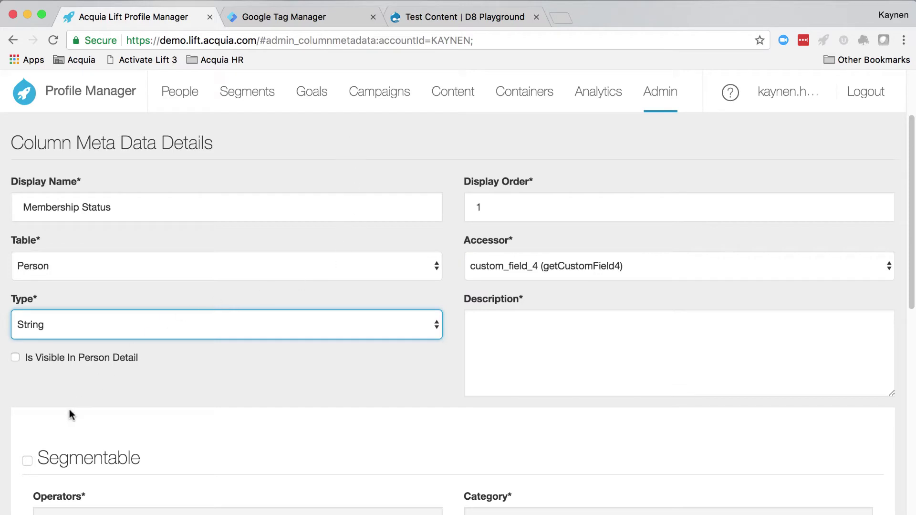
Make the column visible and begin the description 'Membership Status collected for the u'.
left_click(16, 359)
left_click(550, 328)
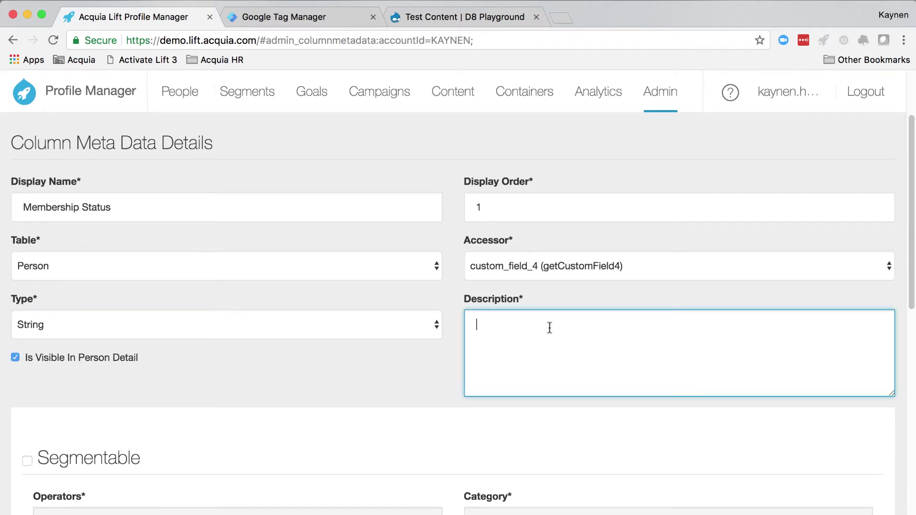
type("Membership Status collected")
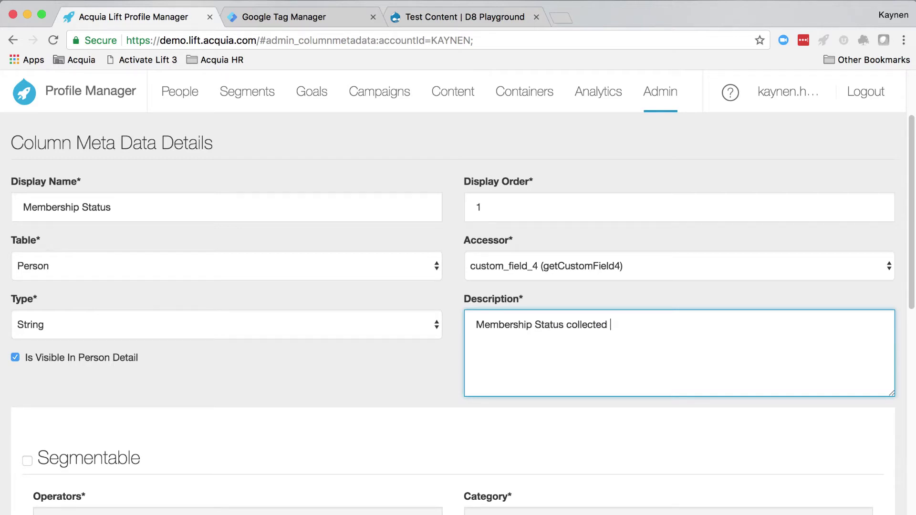
type(" for the user")
Make the column segmentable with the Matches and Contains operators.
scroll(194, 313, "down", 3)
left_click(27, 332)
left_click(87, 394)
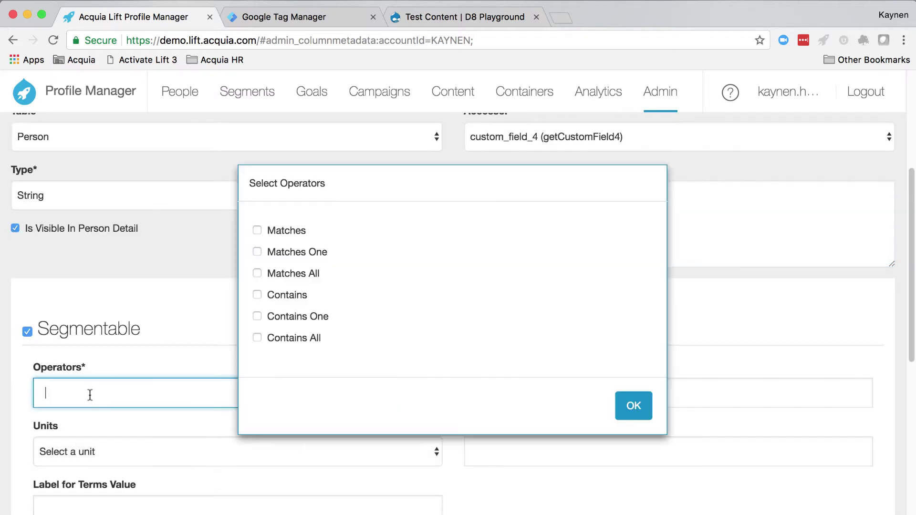
left_click(257, 230)
left_click(257, 295)
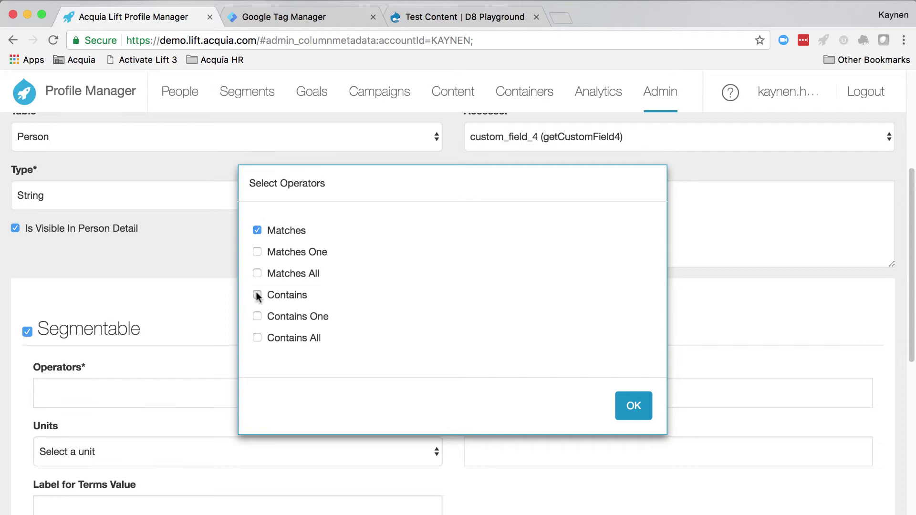
left_click(634, 406)
Set category to Person Properties, ignore case when comparing, and save the column metadata.
left_click(525, 392)
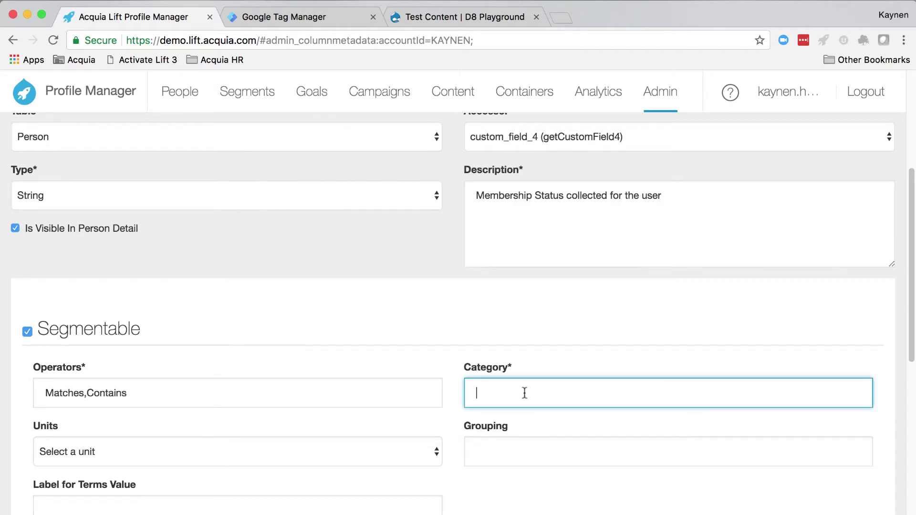
type("Per")
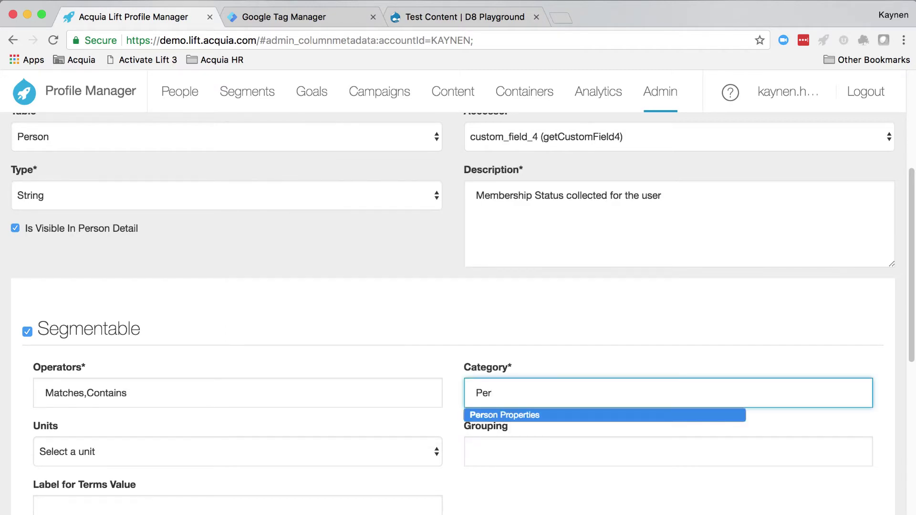
key("Tab")
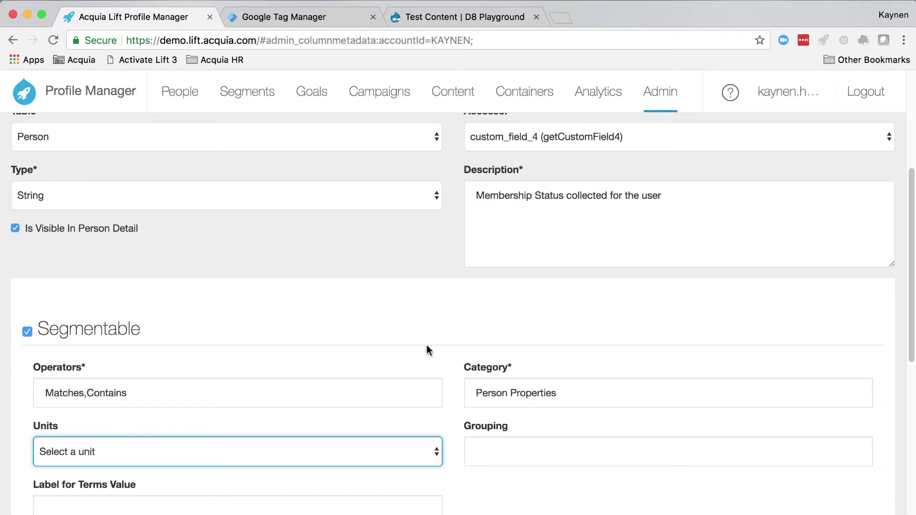
scroll(453, 329, "down", 4)
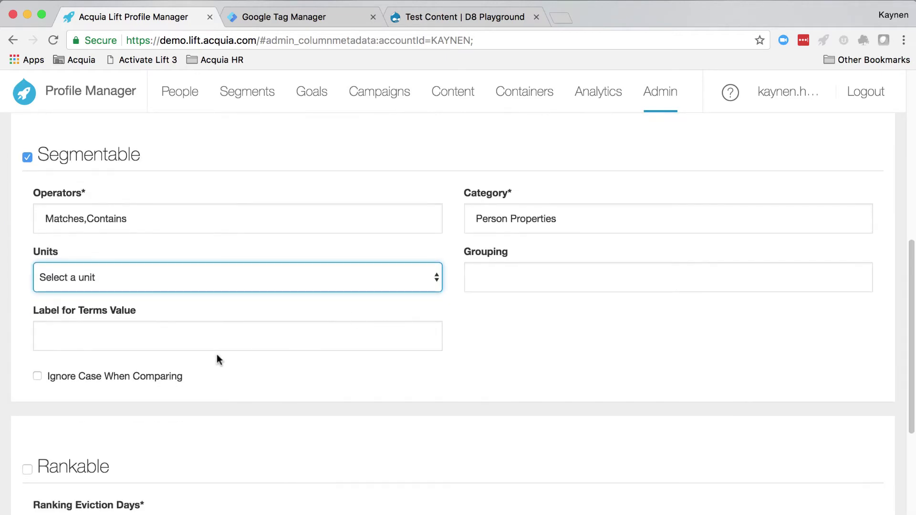
left_click(36, 377)
scroll(151, 406, "down", 5)
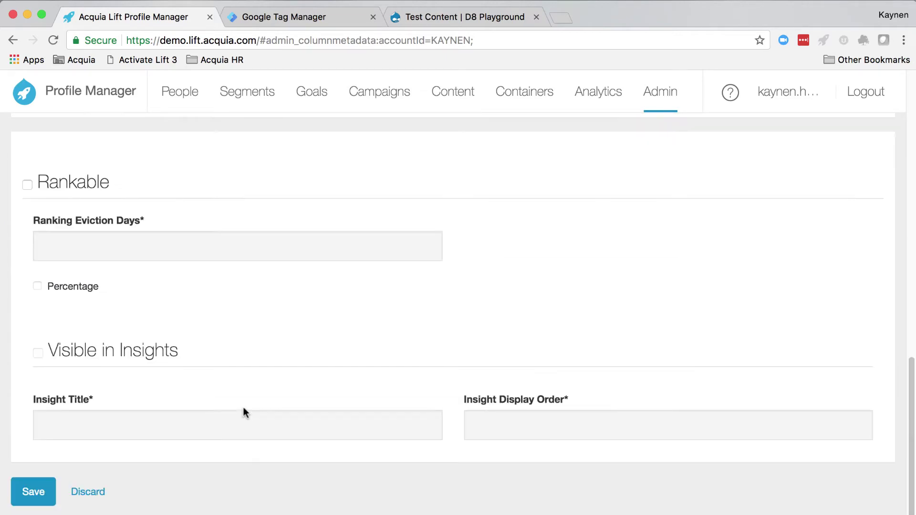
left_click(32, 491)
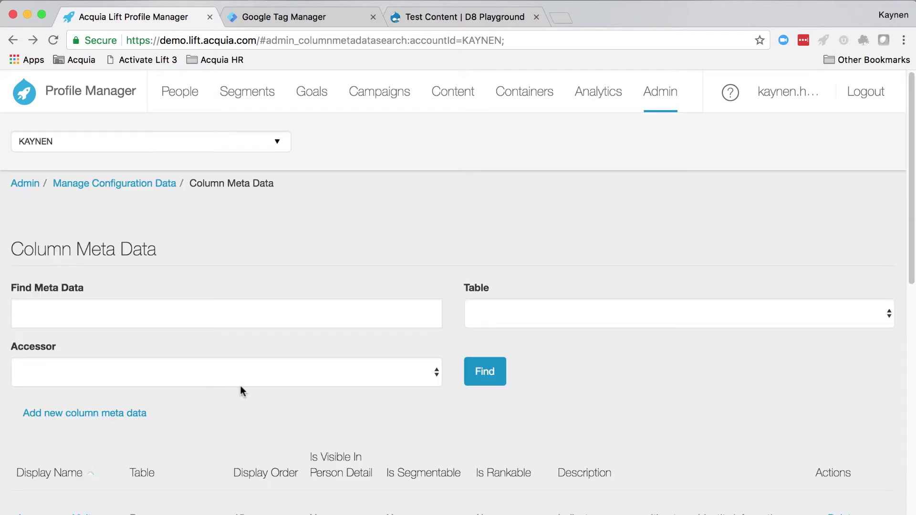
Create a new GTM trigger titled 'Login Click' using the Click - Just Links type.
left_click(307, 18)
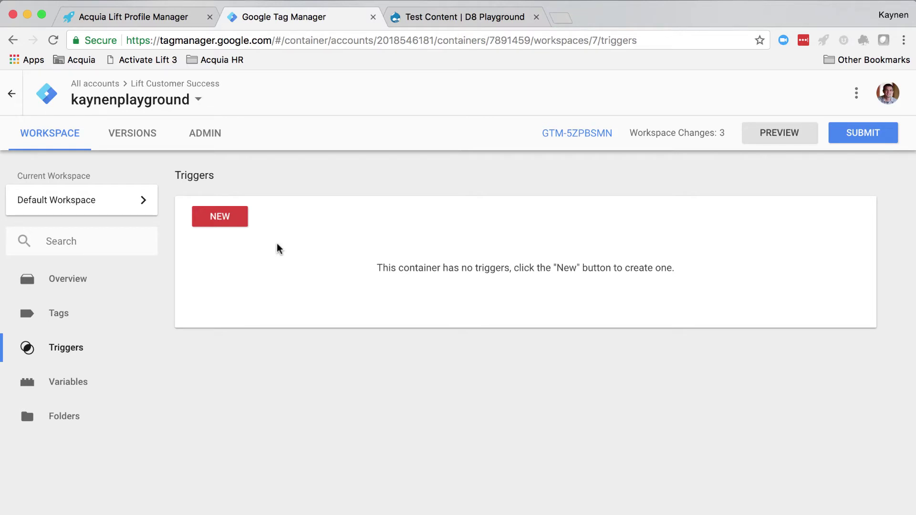
left_click(96, 348)
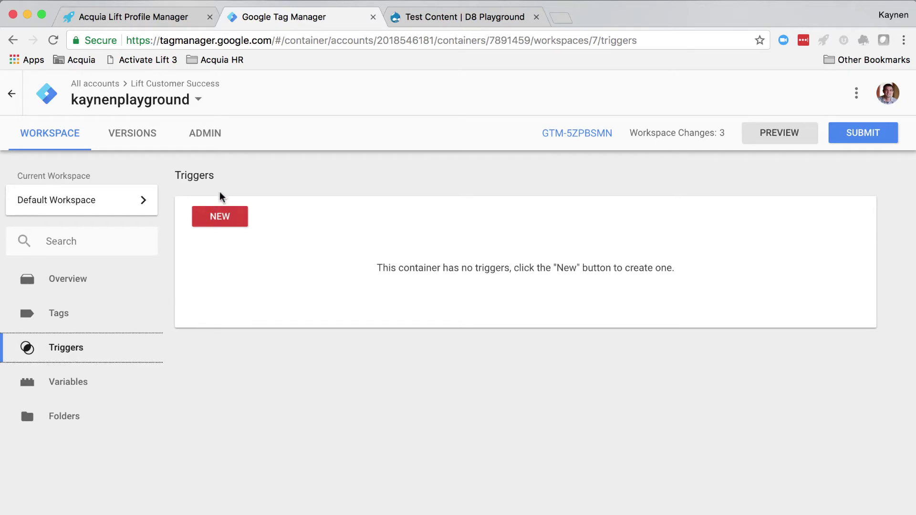
left_click(216, 218)
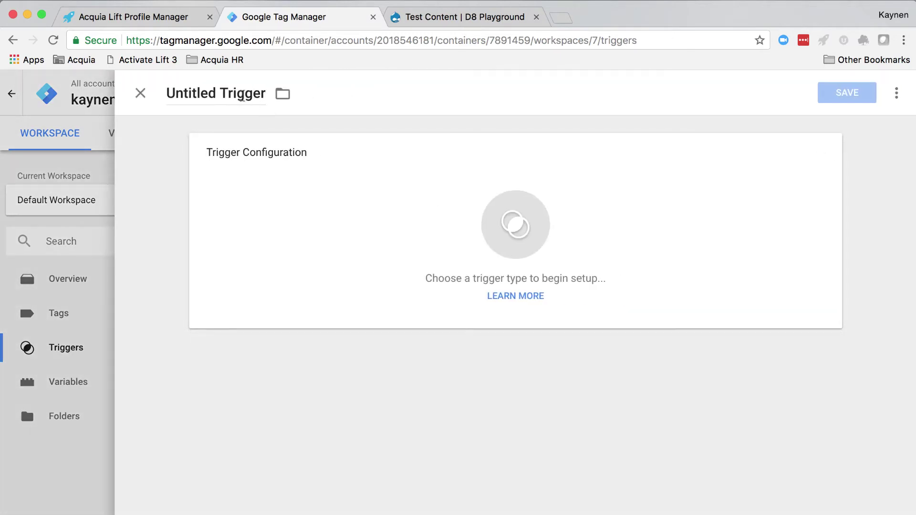
double_click(242, 94)
triple_click(242, 94)
type("Login Click")
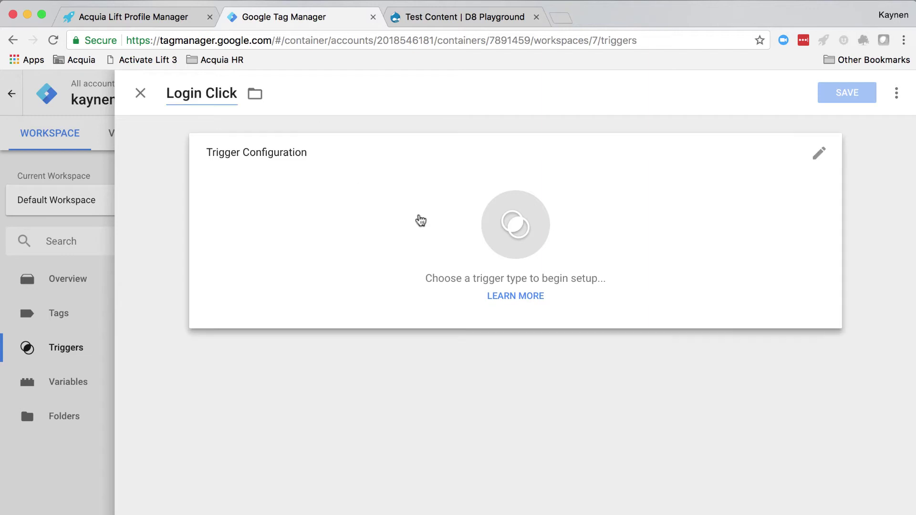
left_click(420, 219)
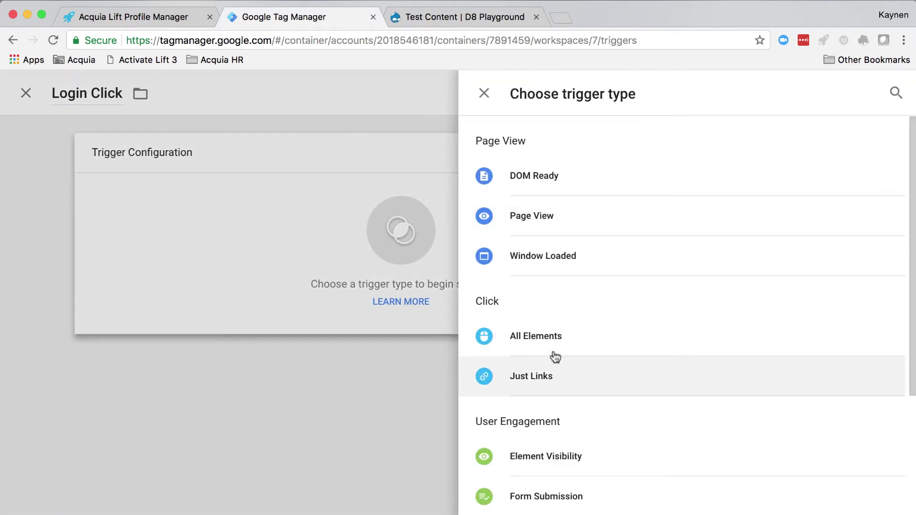
left_click(553, 375)
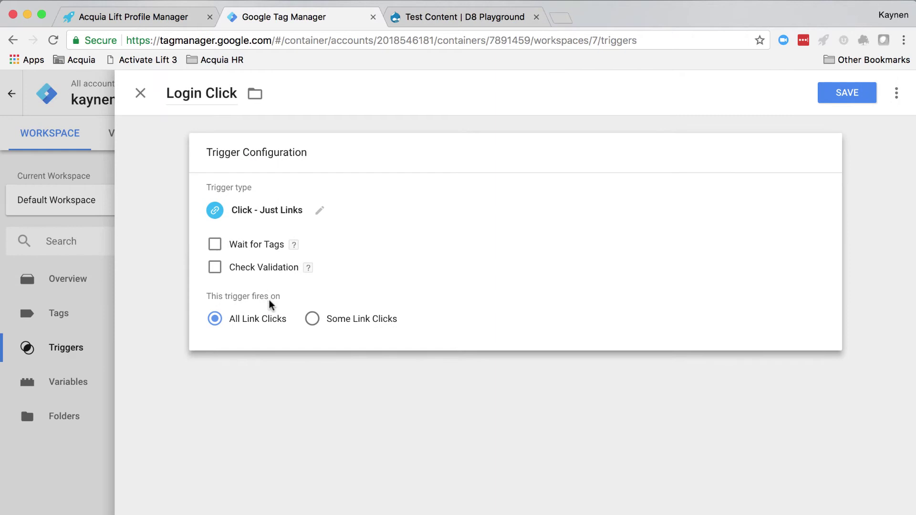
Fire Login Click on Some Link Clicks where Element URL contains 'user', and save it.
left_click(313, 318)
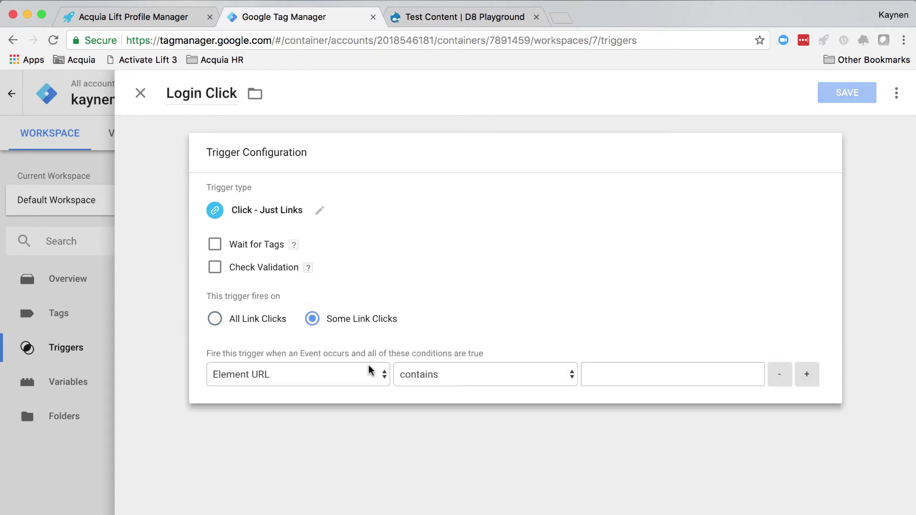
left_click(320, 377)
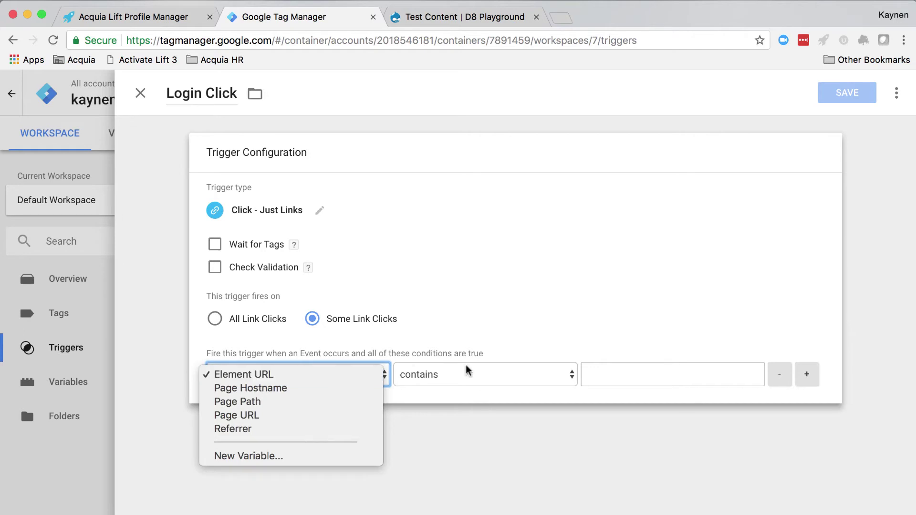
left_click(533, 354)
left_click(623, 377)
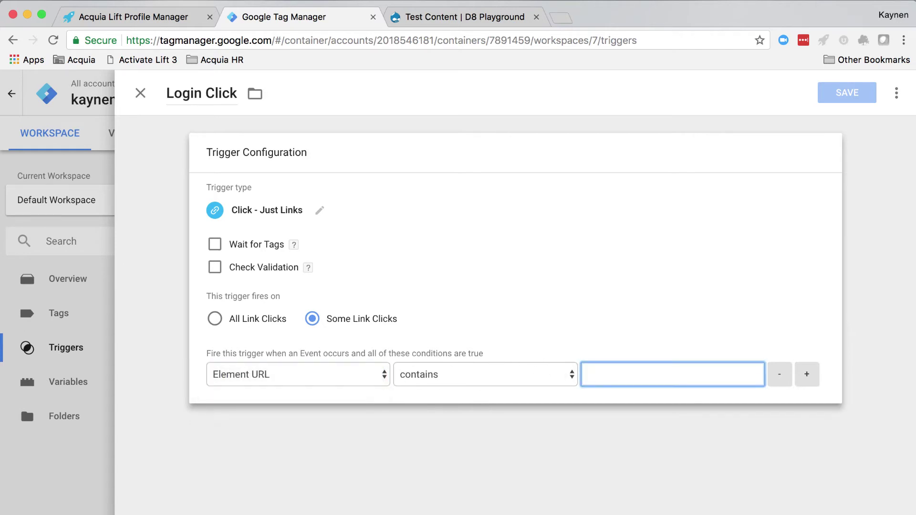
type("user")
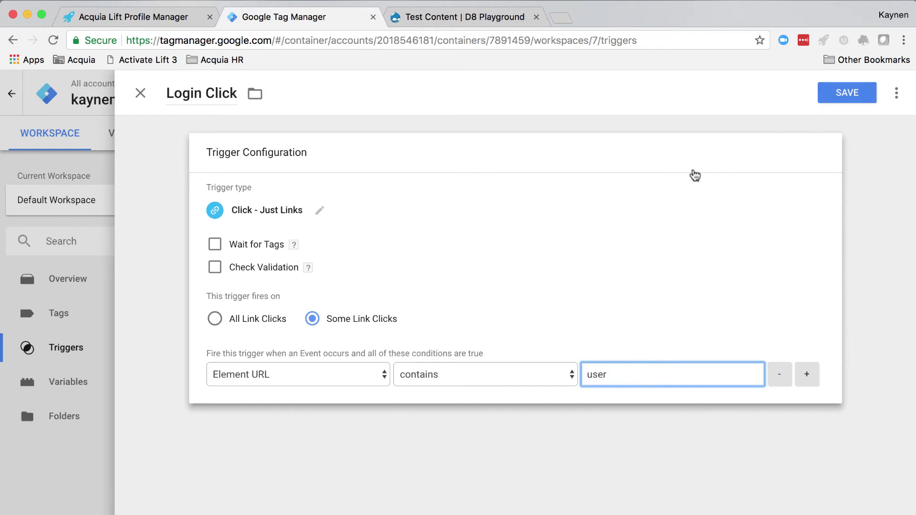
left_click(69, 424)
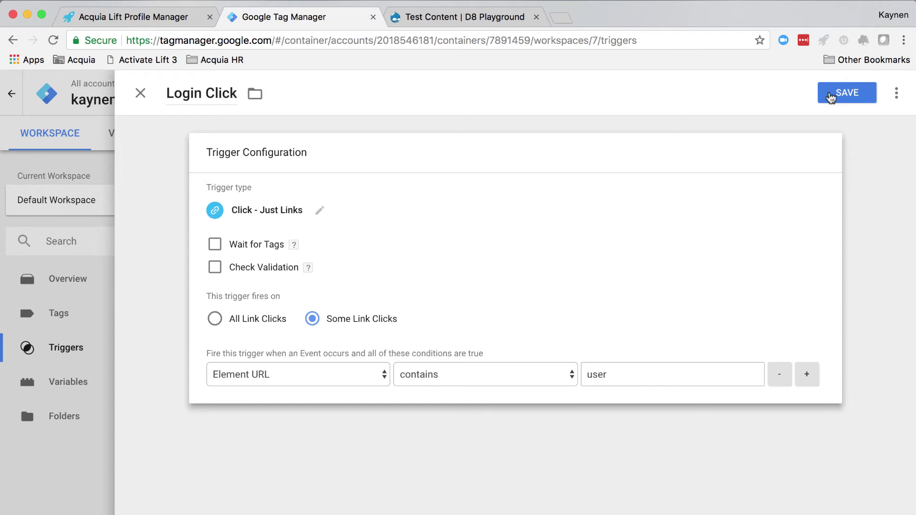
left_click(831, 97)
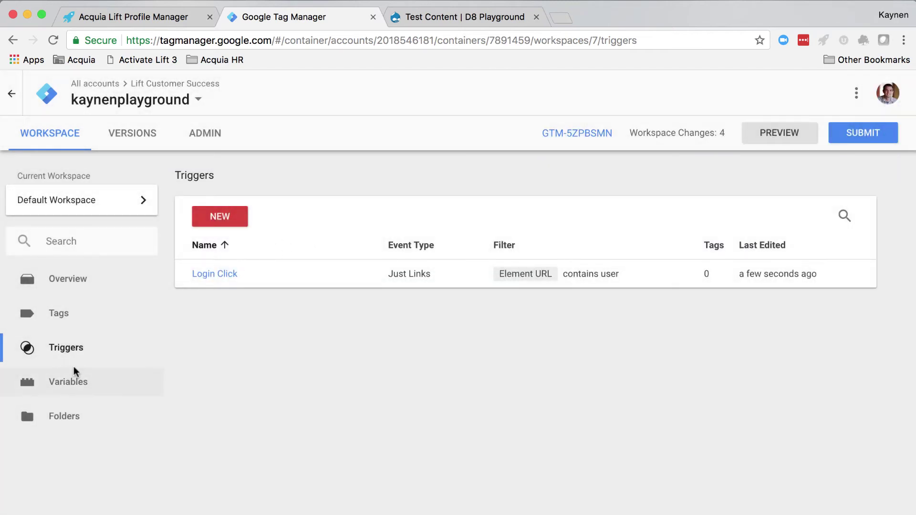
Create a new tag named 'Update Person' with the Custom HTML tag type.
left_click(76, 326)
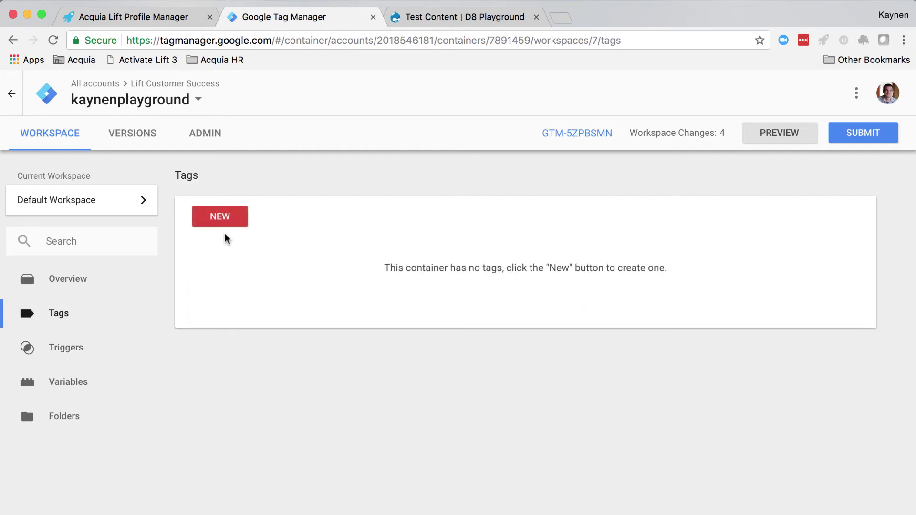
left_click(223, 222)
left_click(227, 94)
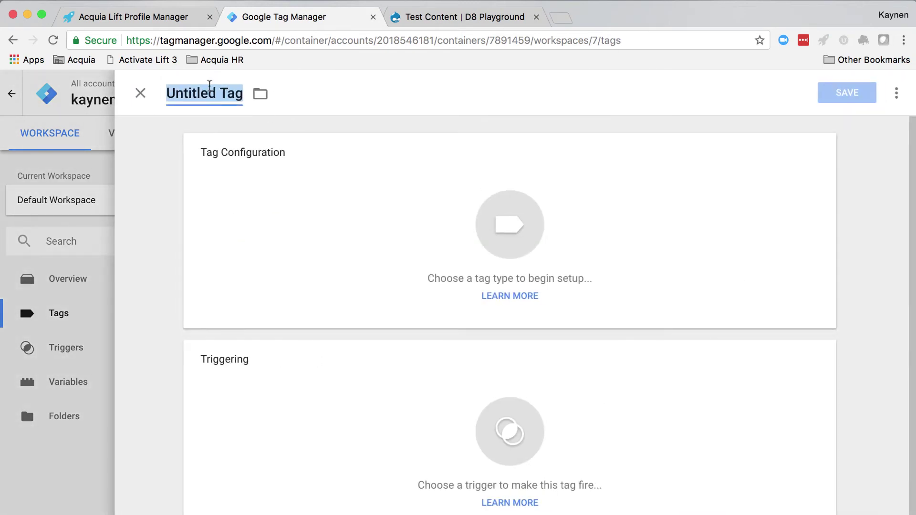
type("Update Person")
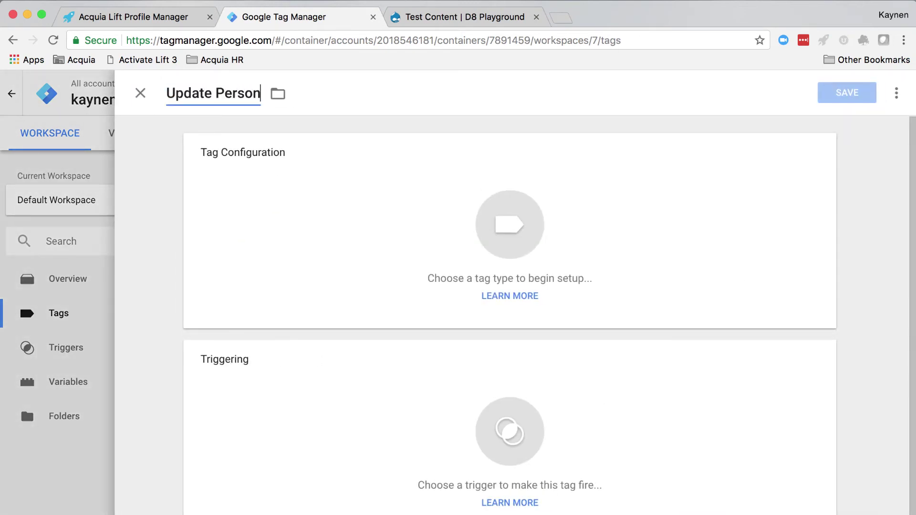
left_click(341, 224)
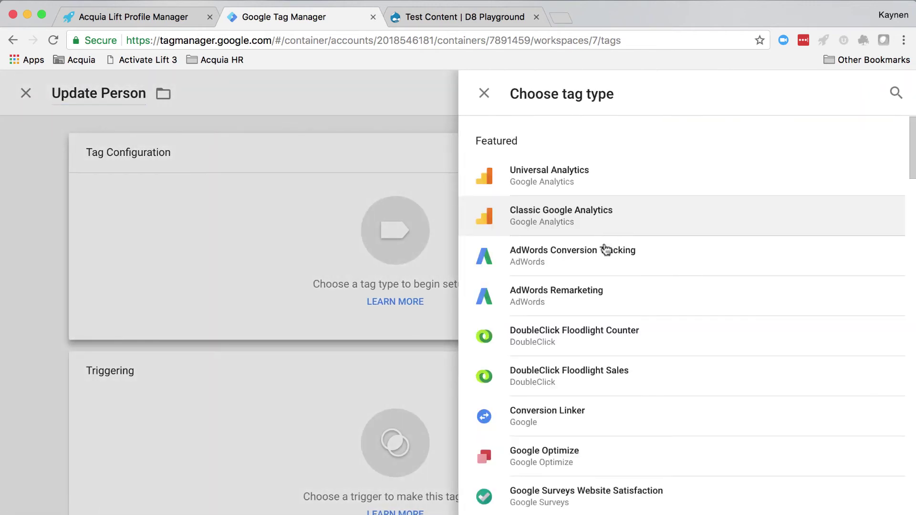
scroll(611, 334, "down", 3)
scroll(614, 386, "down", 4)
left_click(552, 274)
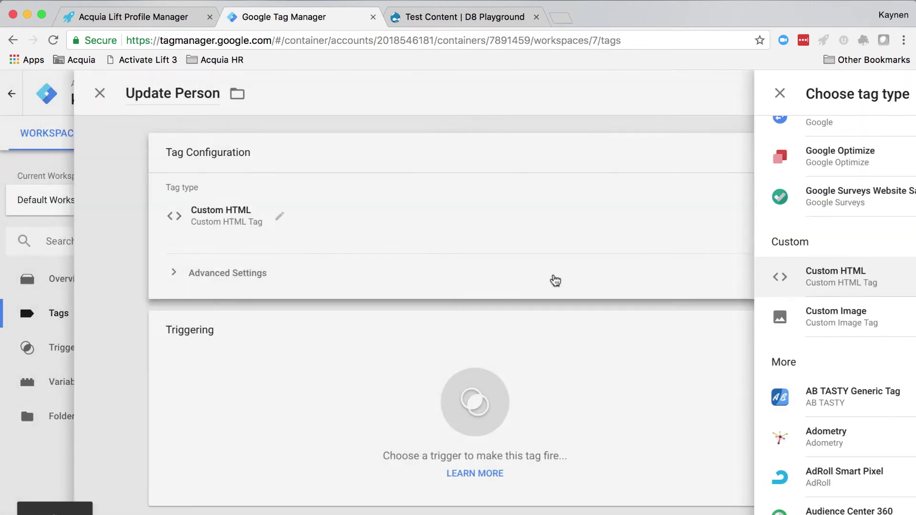
Paste the _tcaq updatePerson script setting person_udf4 to True into the HTML box.
left_click(306, 322)
type("<script>   _tcaq.push(['updatePerson', {'person_udf4':'True'}]); </script>")
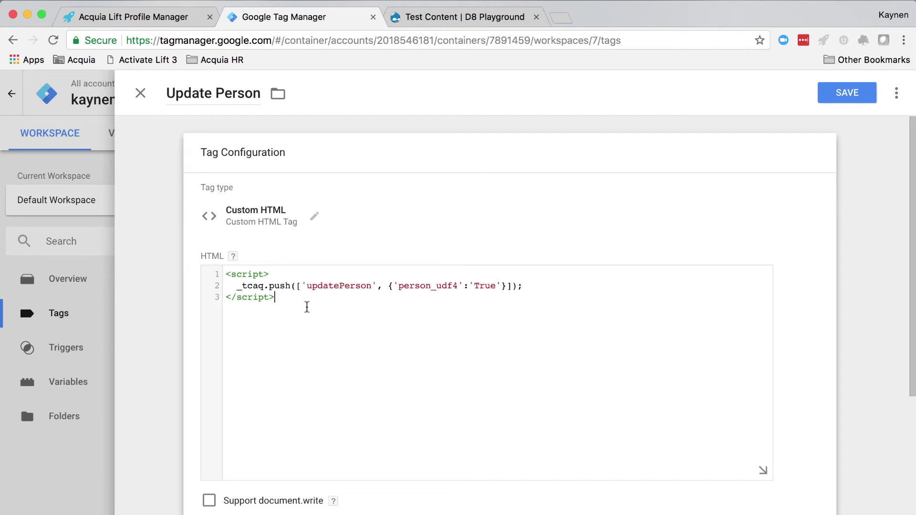
left_click(338, 287)
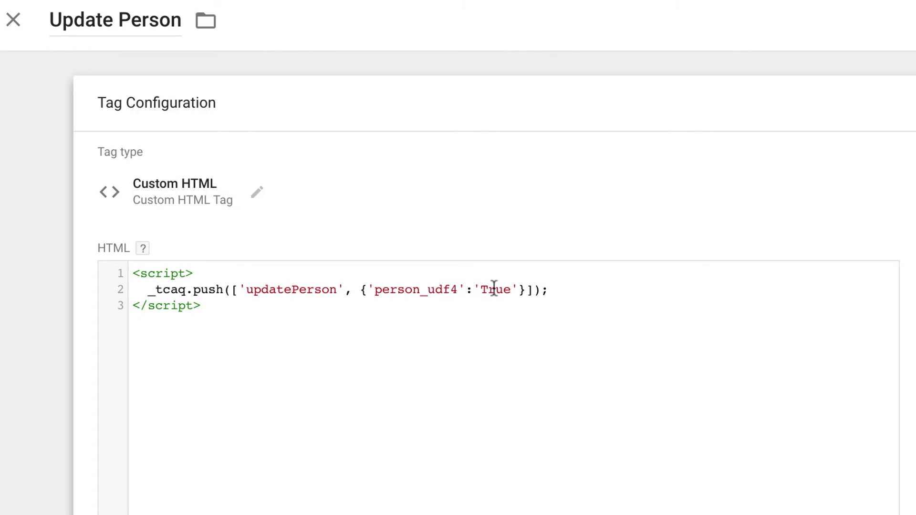
scroll(359, 401, "down", 3)
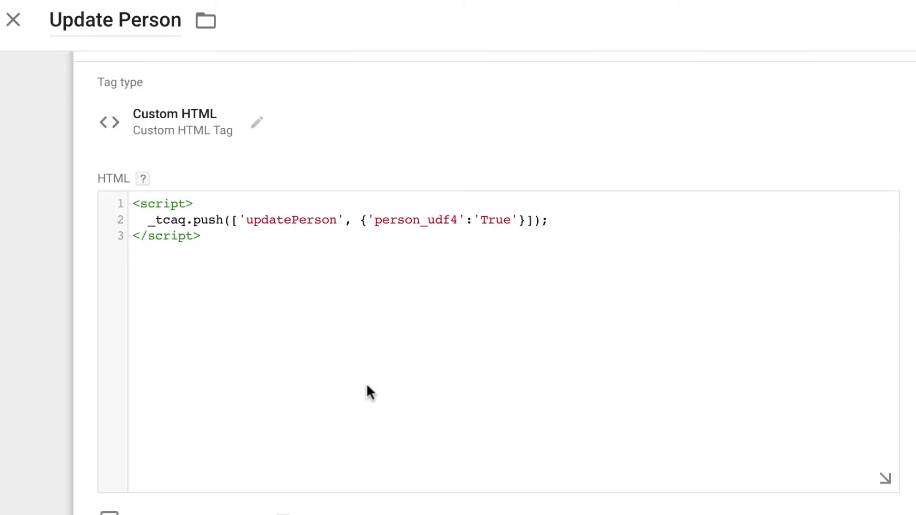
scroll(367, 385, "down", 3)
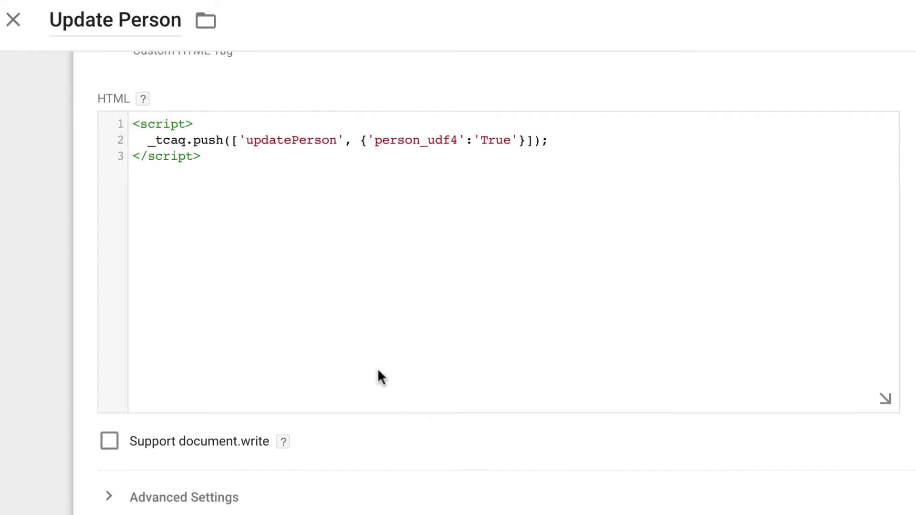
scroll(381, 377, "up", 5)
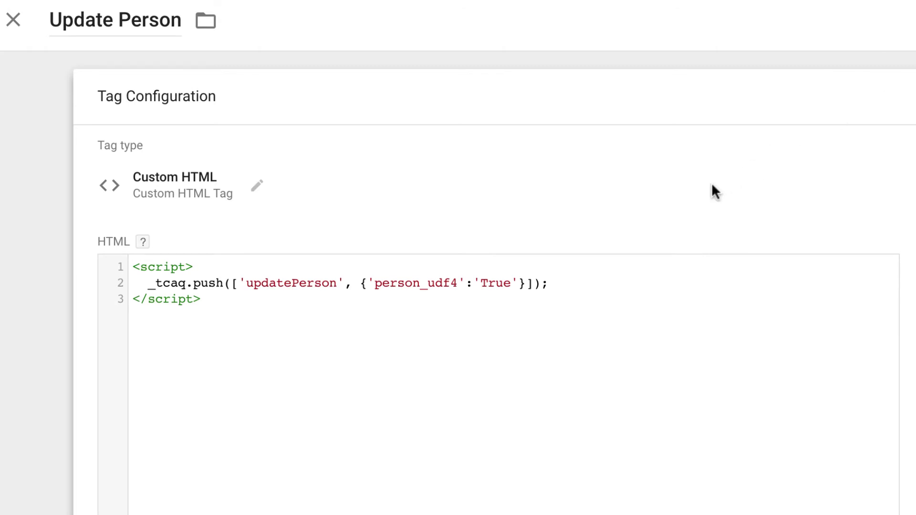
left_click(299, 283)
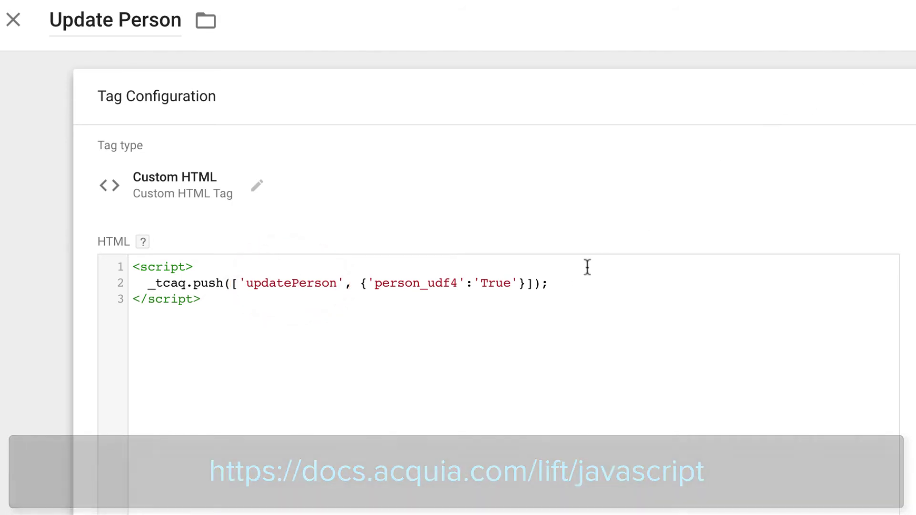
scroll(587, 267, "down", 5)
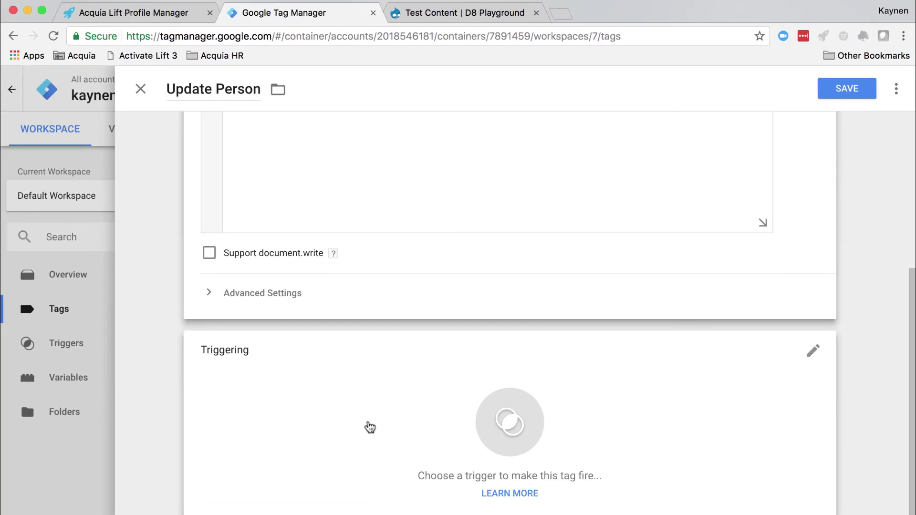
Attach the Login Click trigger to Update Person and save the tag.
left_click(370, 427)
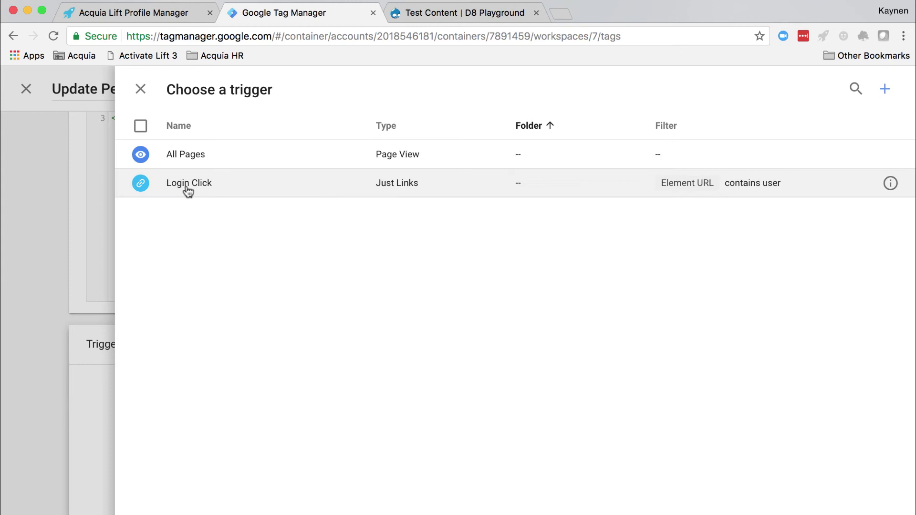
left_click(188, 186)
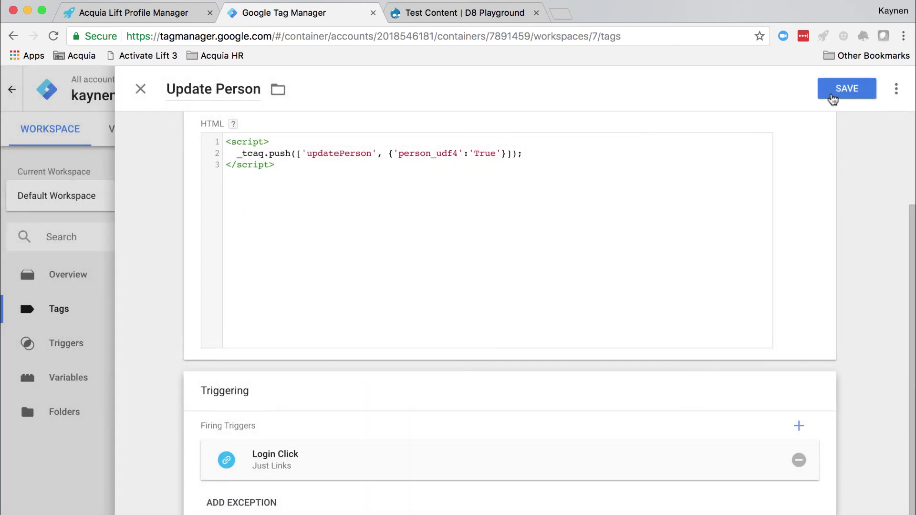
left_click(833, 99)
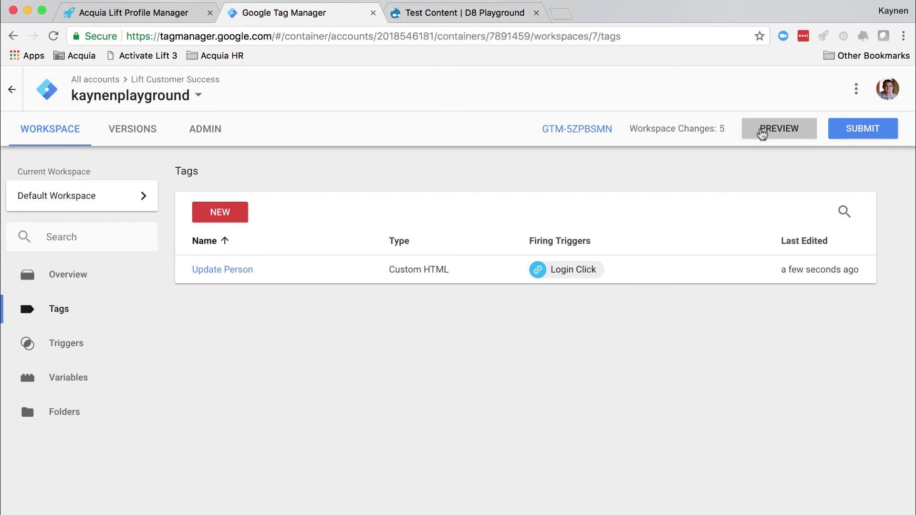
Start GTM preview and switch to the Test Content | D8 Playground page.
left_click(762, 134)
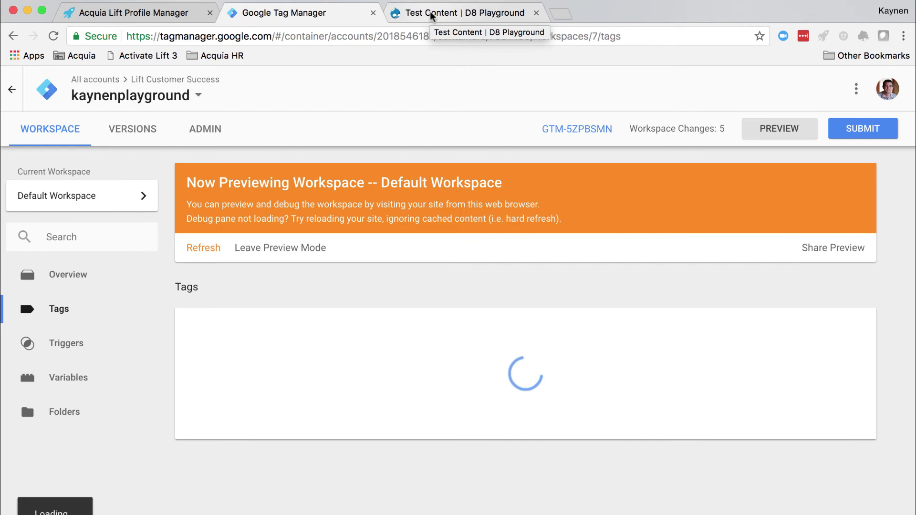
left_click(431, 13)
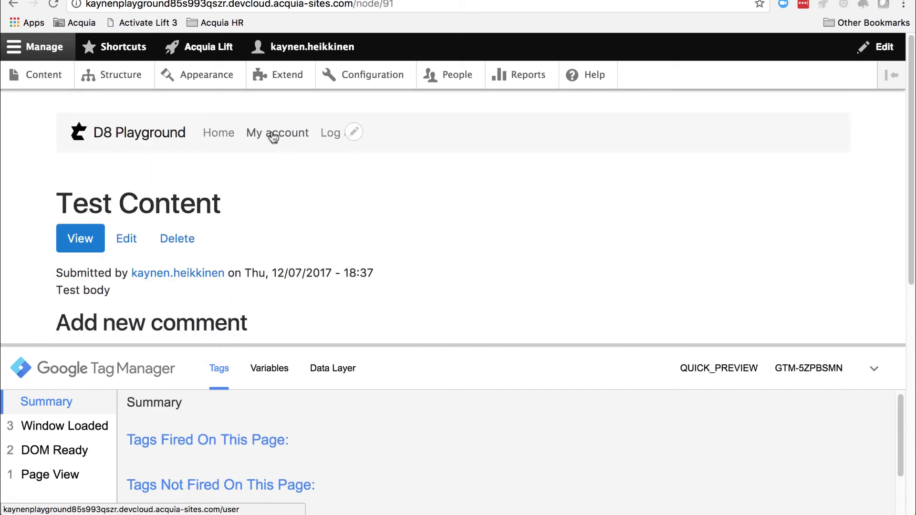
Follow My account to fire Update Person, view its Custom HTML details, then bring up Inspect.
left_click(272, 136)
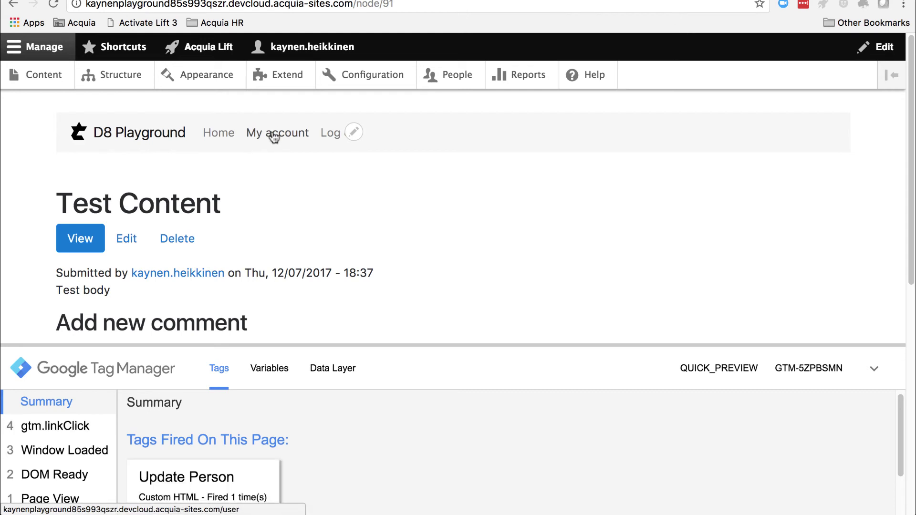
scroll(286, 449, "down", 1)
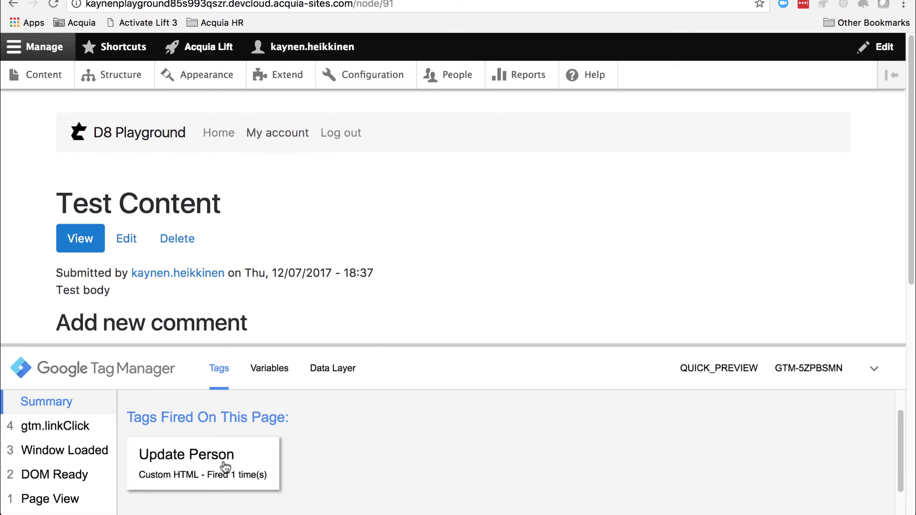
left_click(199, 465)
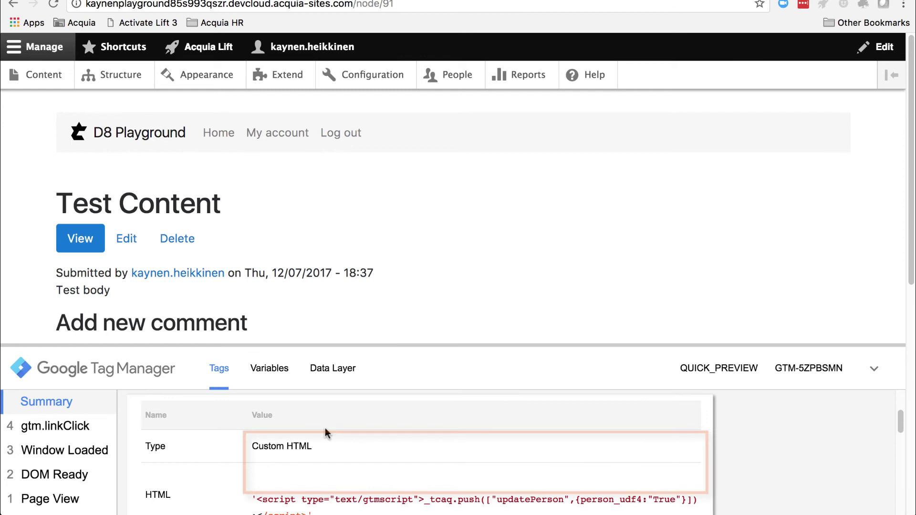
scroll(325, 434, "down", 1)
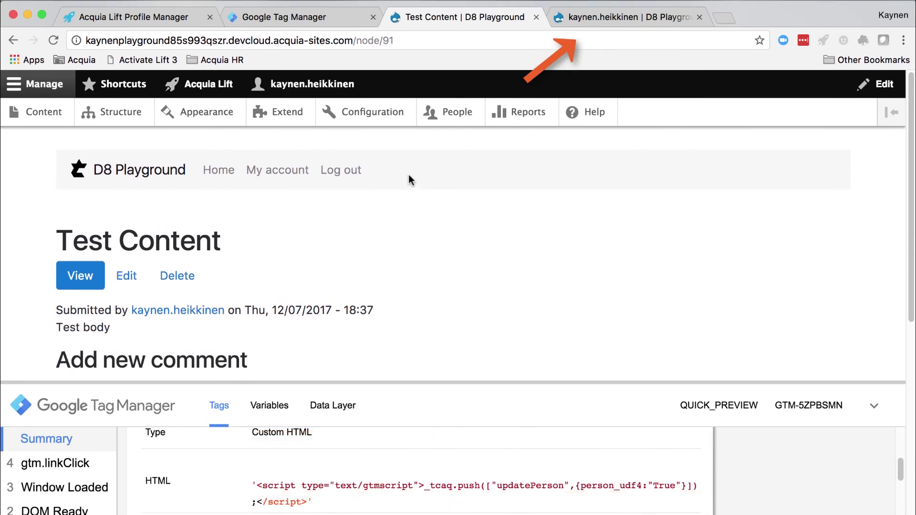
left_click(700, 17)
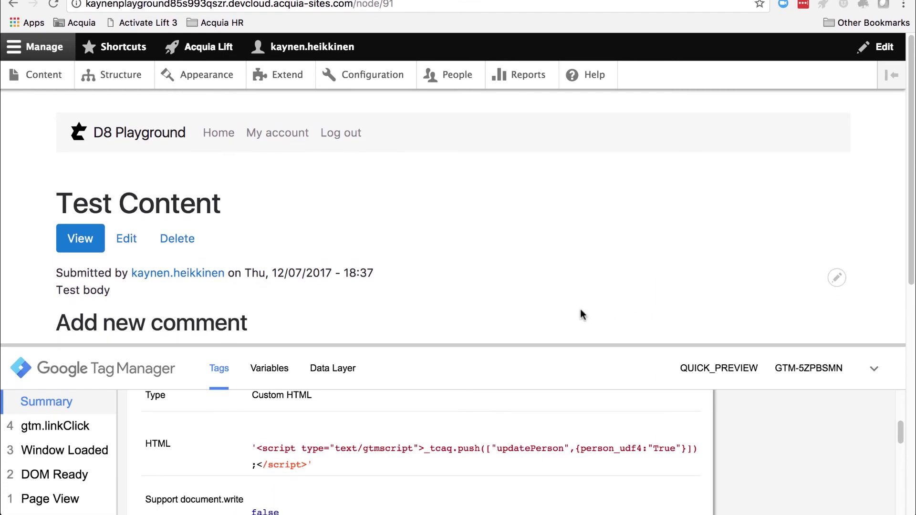
right_click(229, 308)
In DevTools Application > Cookies for the playground site, select the tc_ptid cookie value.
left_click(386, 510)
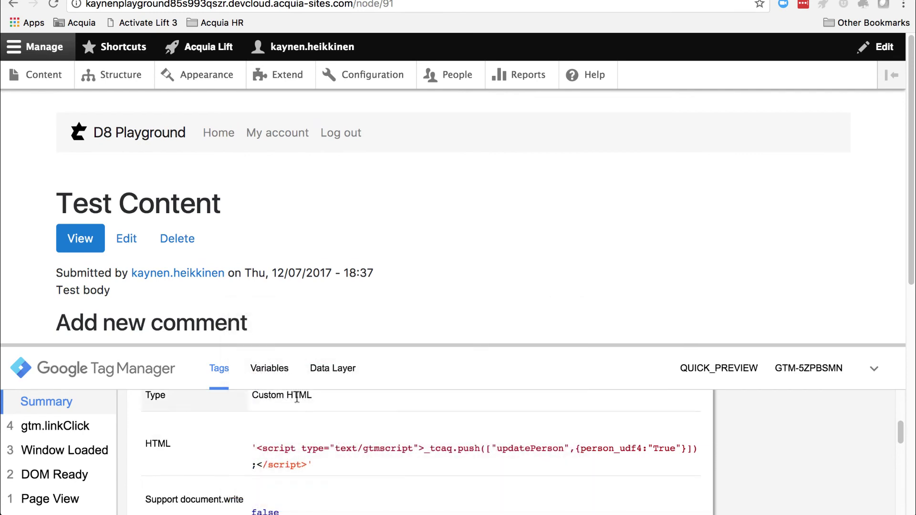
left_click(375, 286)
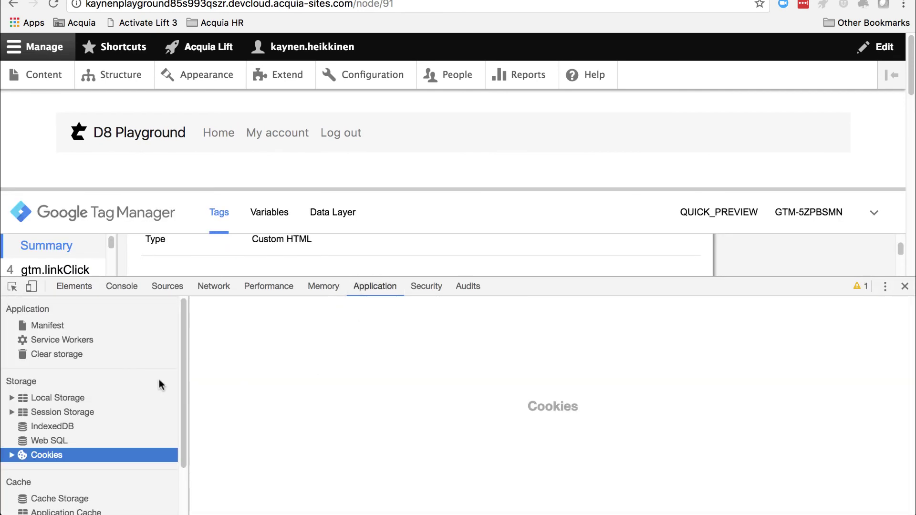
left_click(11, 455)
left_click(42, 470)
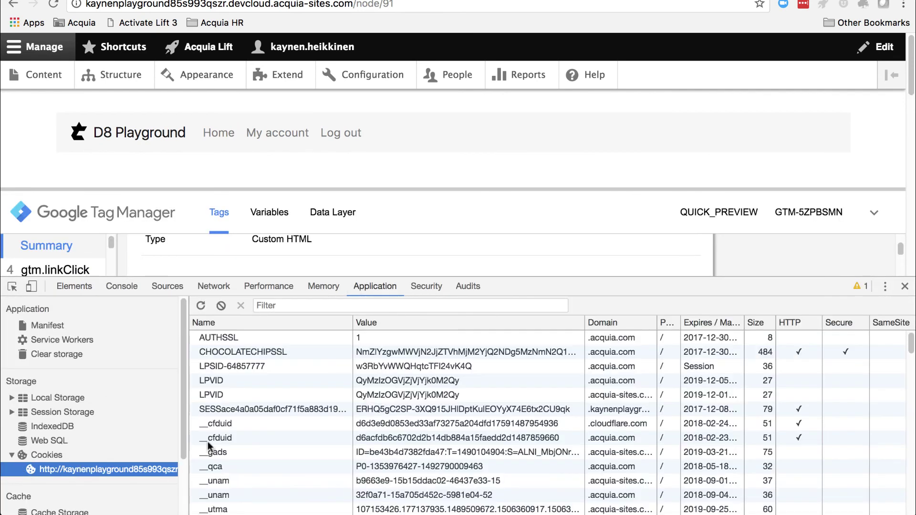
scroll(368, 401, "down", 10)
scroll(371, 404, "down", 8)
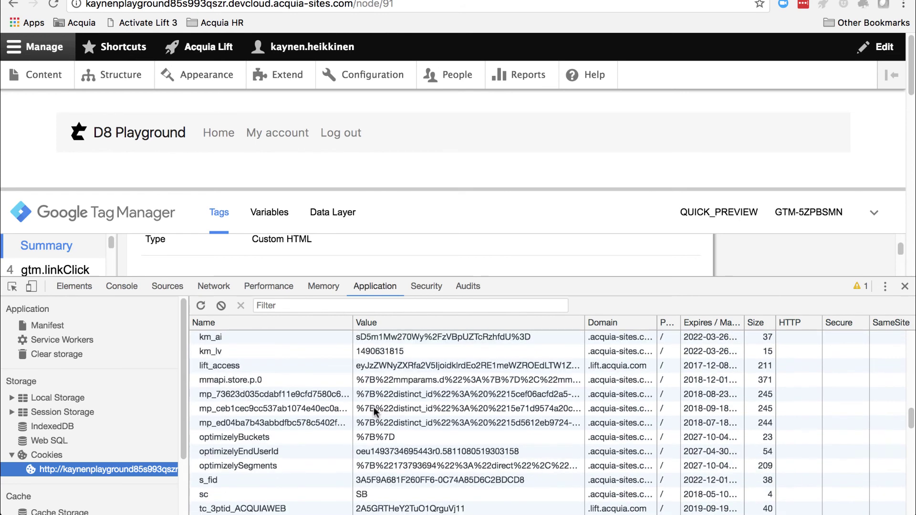
scroll(401, 417, "down", 10)
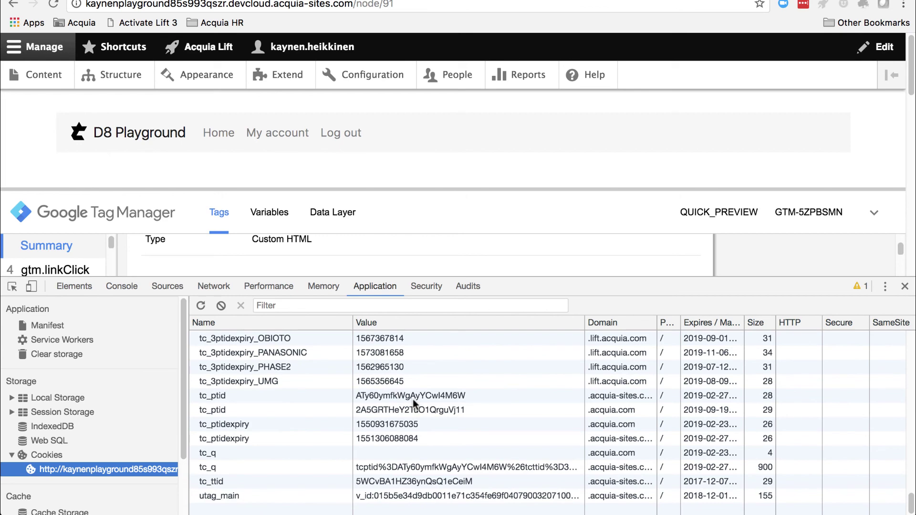
double_click(412, 397)
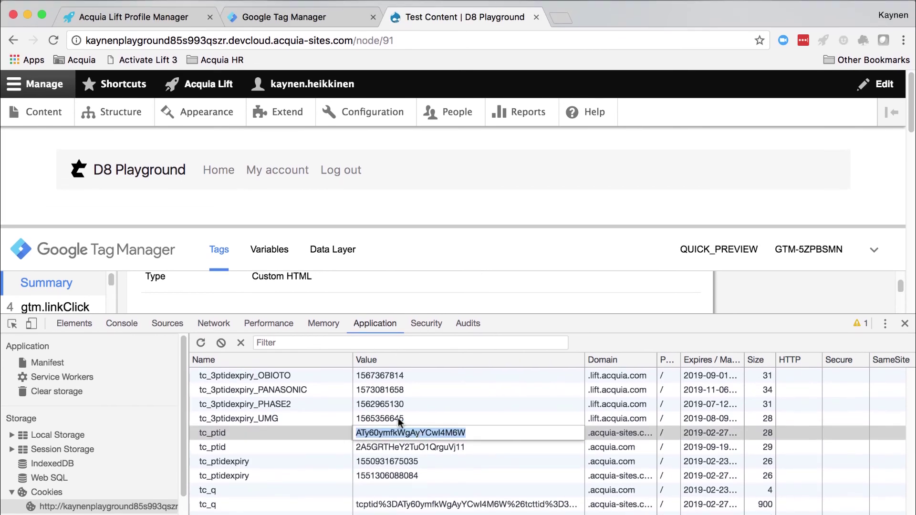
Search People in Lift by the pasted tracking ID and open the match's Profile Details.
left_click(186, 18)
left_click(177, 97)
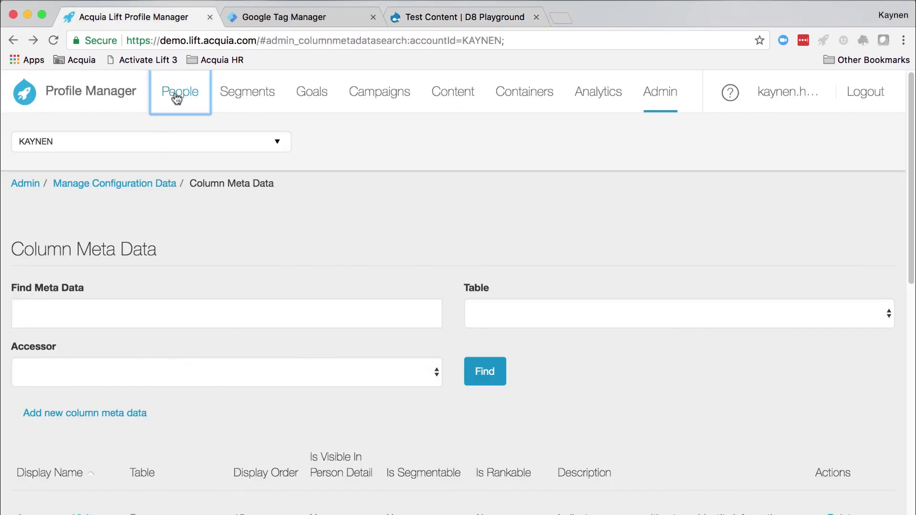
left_click(204, 243)
type("ATy60ymfkWgAyYCwl4M6W")
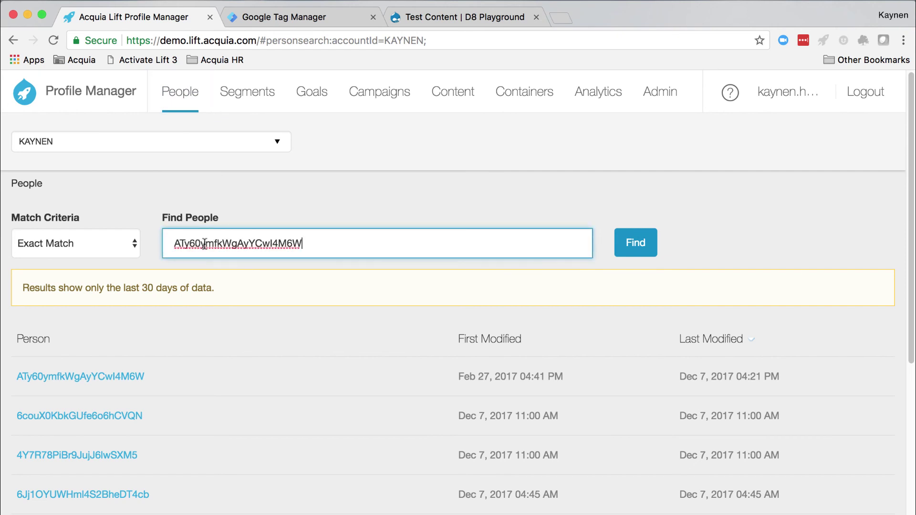
left_click(630, 242)
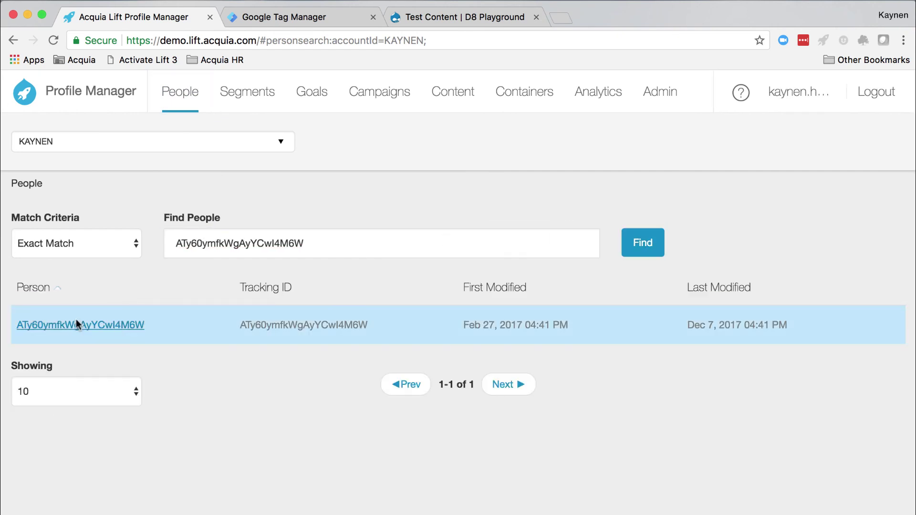
left_click(76, 323)
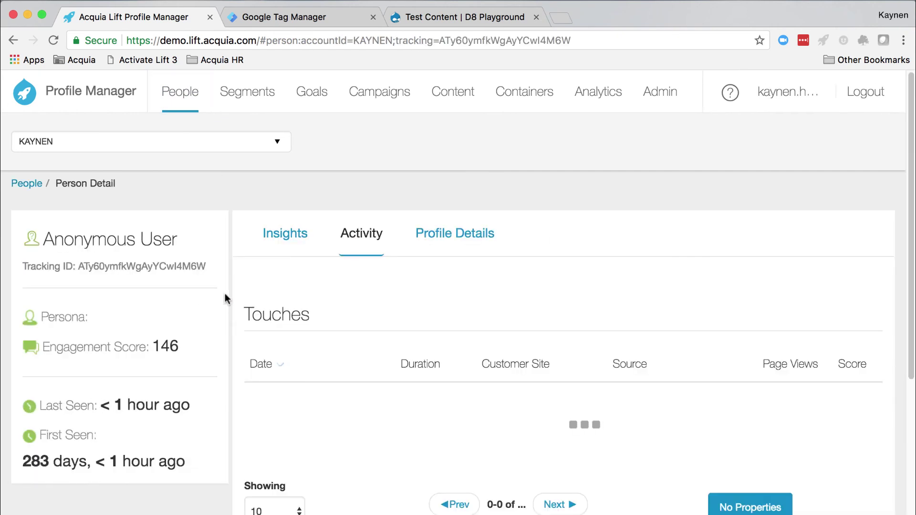
left_click(454, 240)
scroll(466, 295, "down", 3)
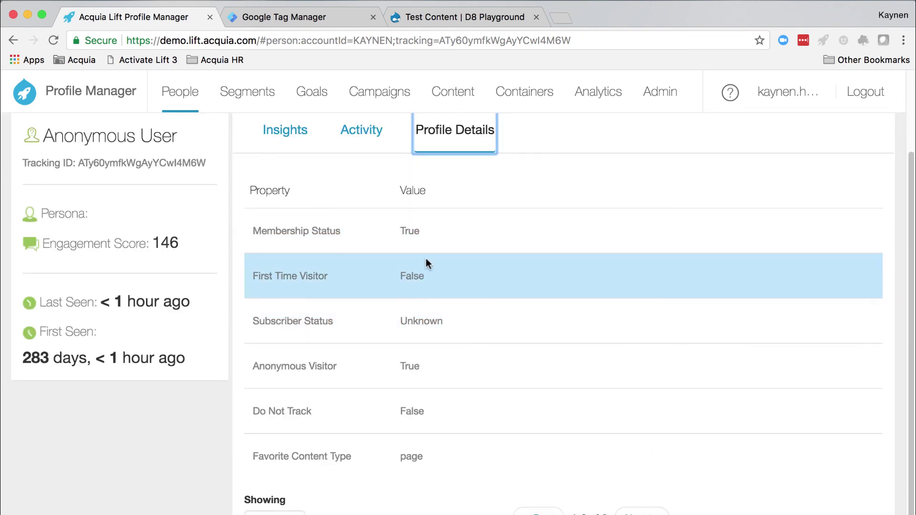